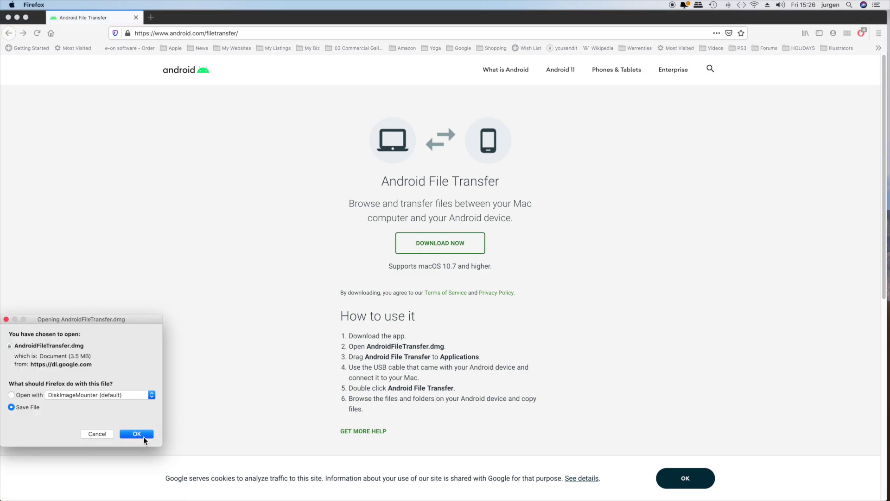
Step: Save AndroidFileTransfer.dmg from Firefox's download dialog onto the Mac
{"action": "left_click", "coordinate": [144, 437]}
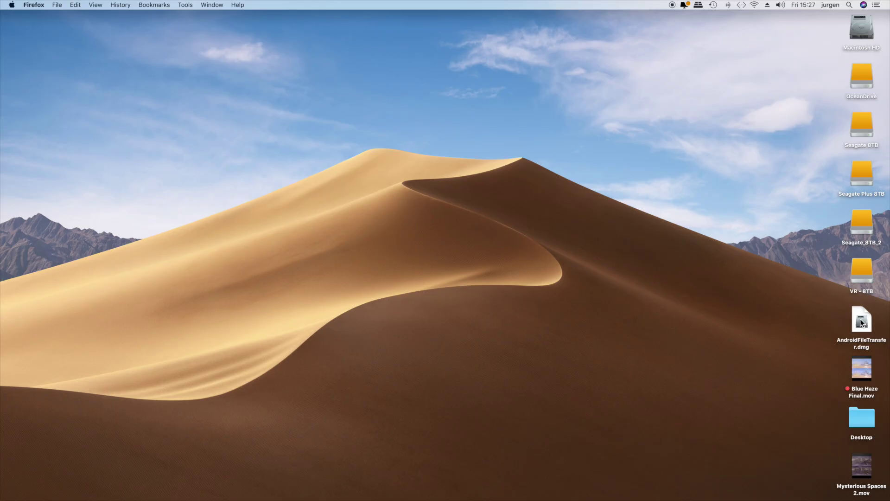
Step: Open AndroidFileTransfer.dmg from the desktop, skipping disk image verification
{"action": "double_click", "coordinate": [862, 321]}
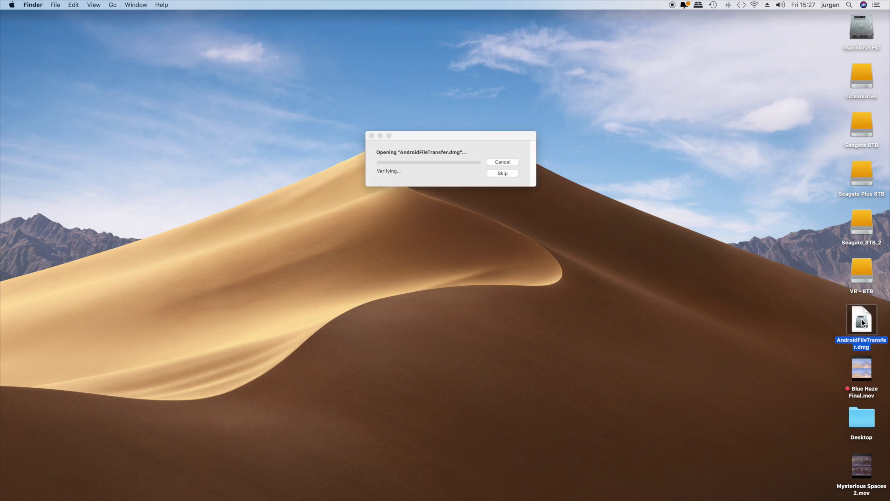
{"action": "left_click", "coordinate": [502, 176]}
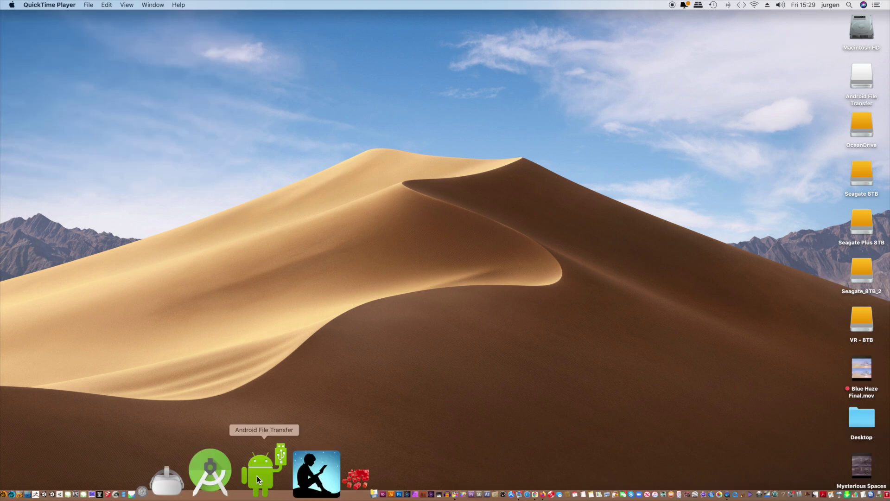
Step: Launch Android File Transfer and drag Blue Haze Final.mov into the Quest window
{"action": "left_click", "coordinate": [257, 476]}
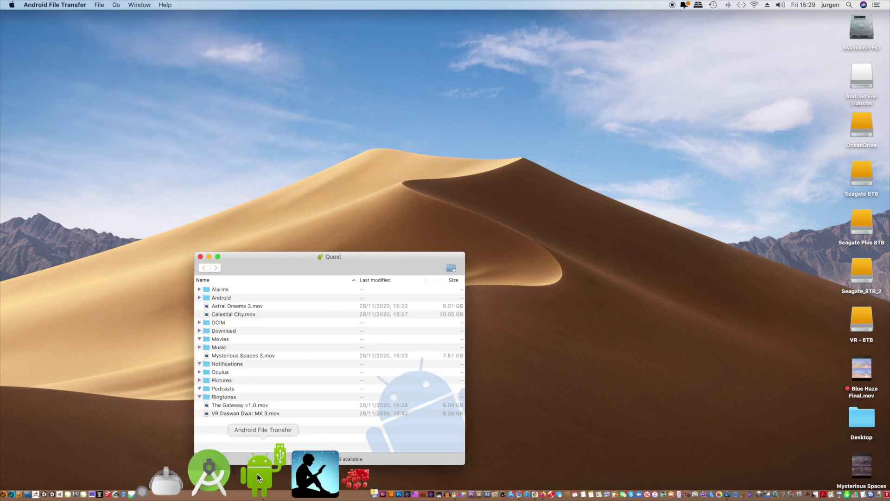
{"action": "left_click_drag", "start_coordinate": [355, 272], "coordinate": [443, 89]}
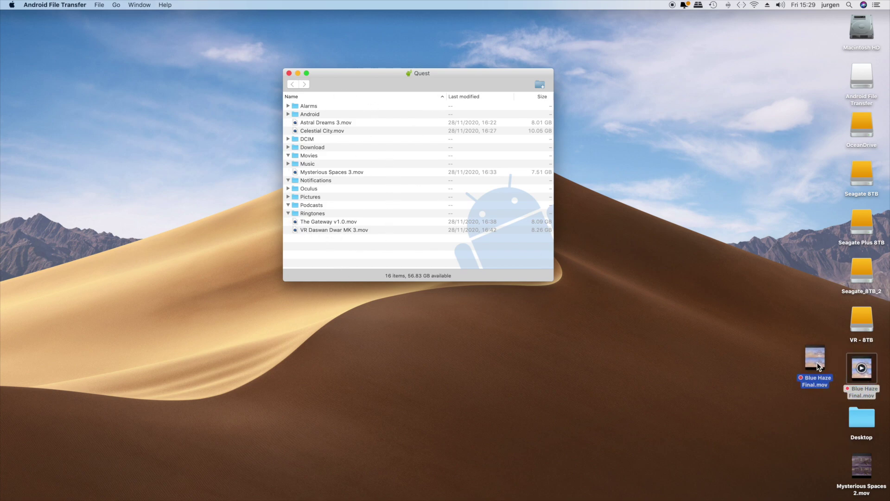
{"action": "left_click_drag", "start_coordinate": [342, 253], "coordinate": [342, 252]}
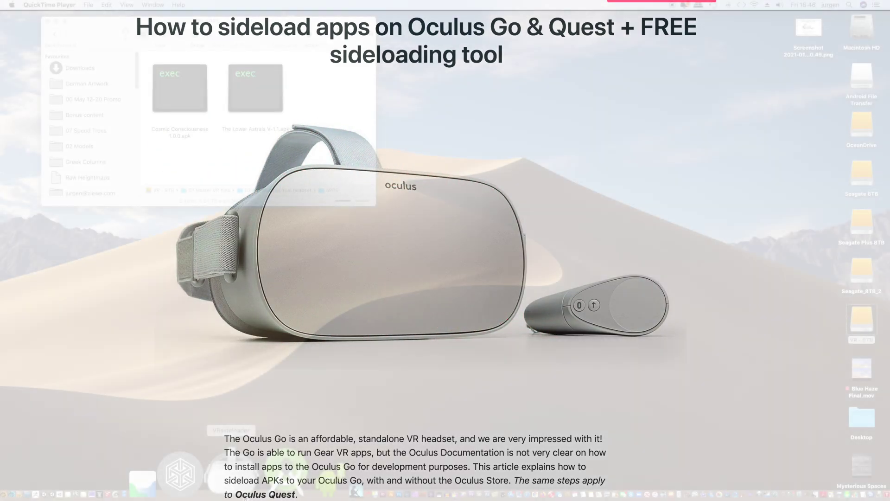
Step: Launch VRsideloader and drop The Lower Astrals V-1.1.apk onto it
{"action": "left_click", "coordinate": [243, 487]}
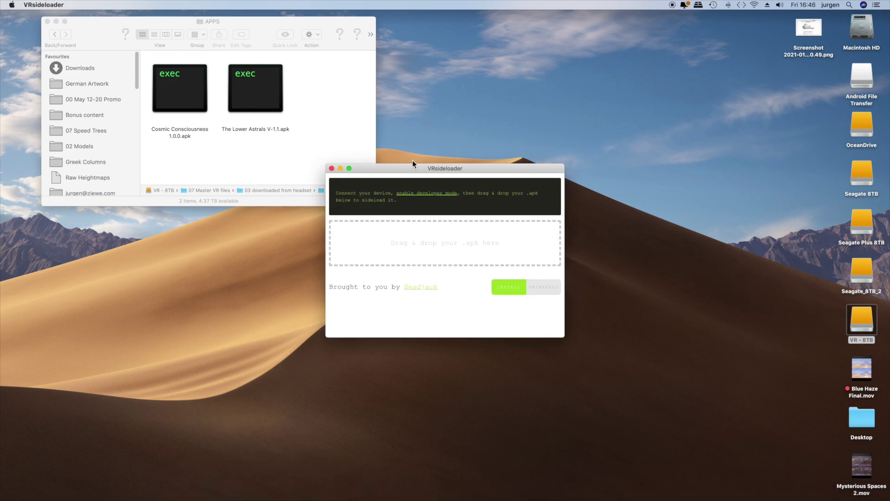
{"action": "left_click_drag", "start_coordinate": [255, 89], "coordinate": [380, 221]}
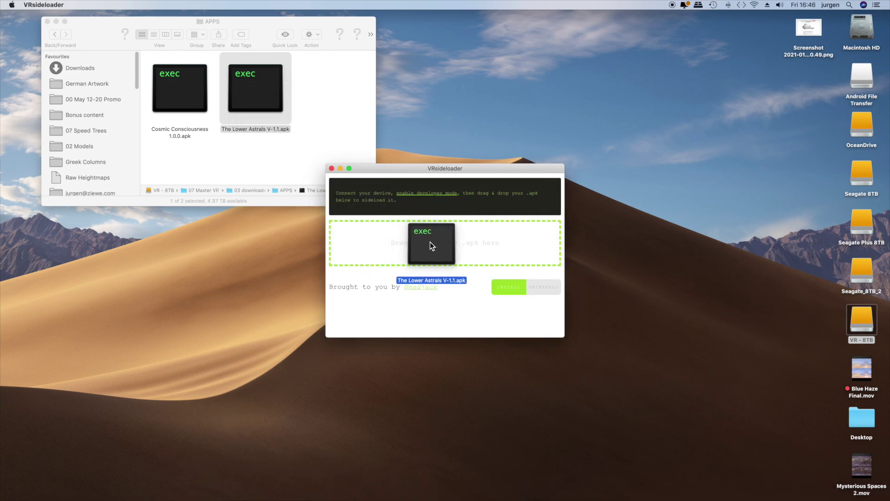
{"action": "left_click_drag", "start_coordinate": [429, 241], "coordinate": [448, 243]}
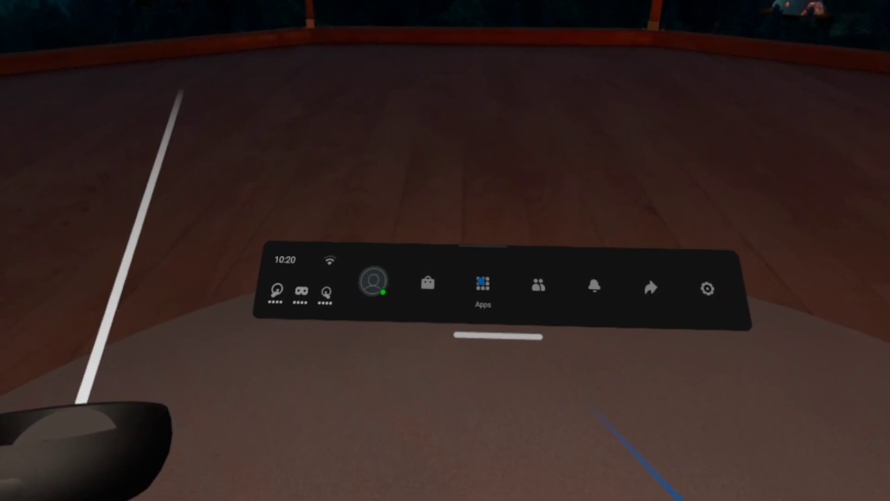
Step: Filter the headset's app library to Unknown Sources
{"action": "left_click", "coordinate": [483, 283]}
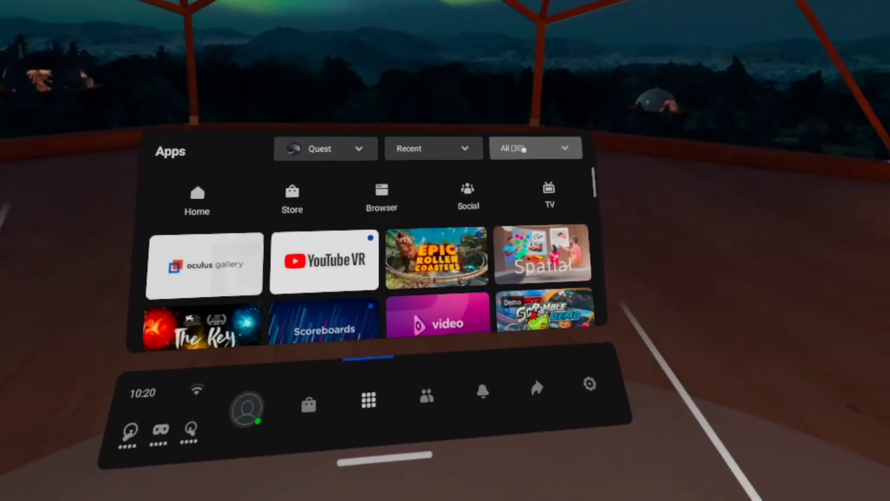
{"action": "left_click", "coordinate": [523, 148]}
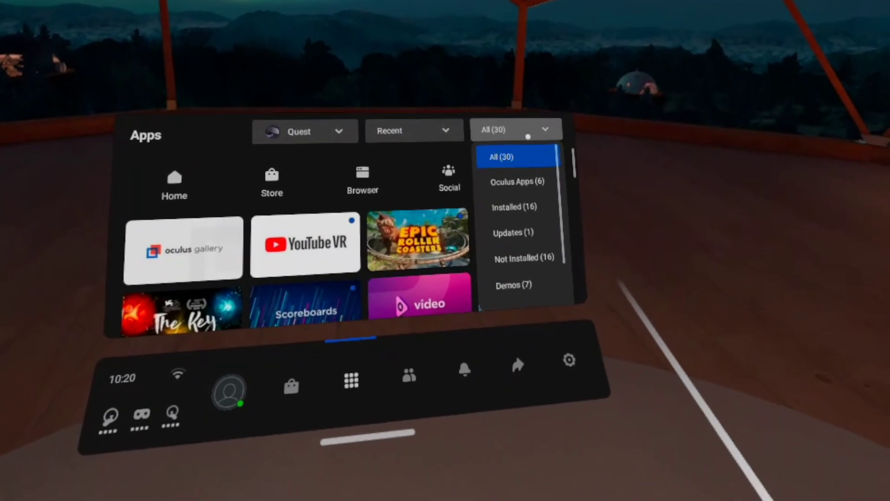
{"action": "scroll", "coordinate": [509, 201], "scroll_direction": "down", "scroll_amount": 2}
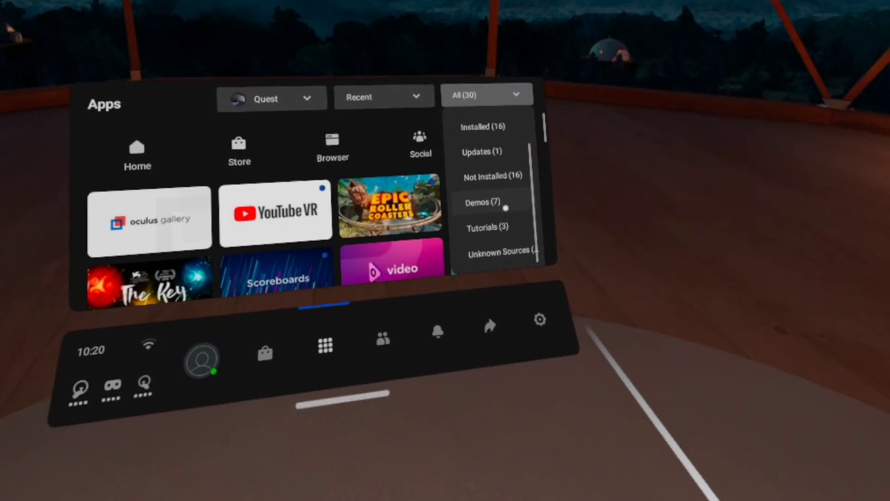
{"action": "left_click", "coordinate": [497, 252]}
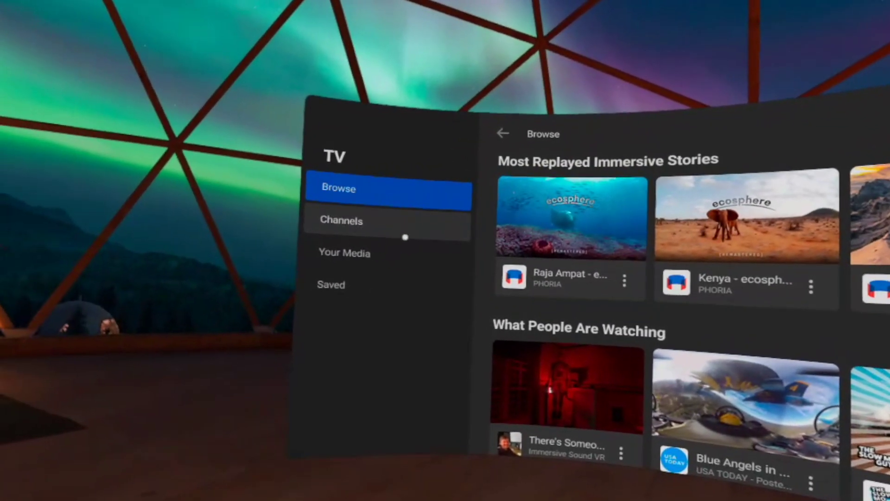
Step: Open Your Media in the Oculus TV sidebar
{"action": "left_click", "coordinate": [324, 255]}
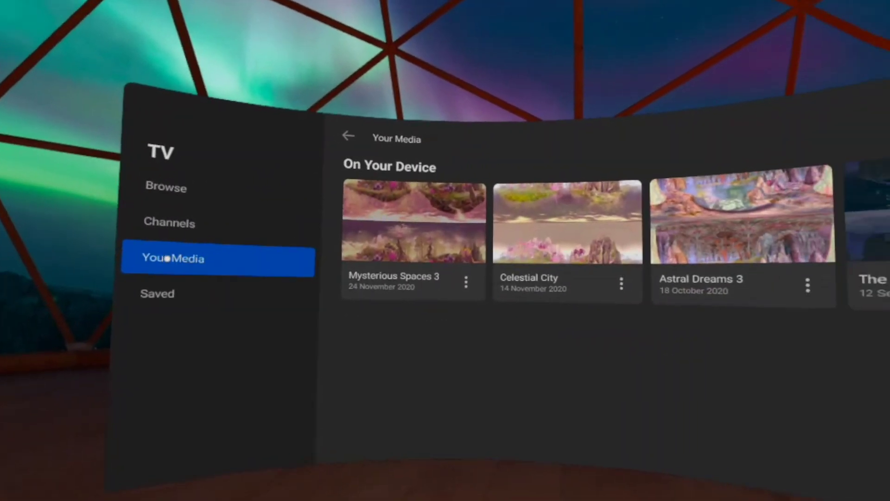
{"action": "scroll", "coordinate": [441, 235], "scroll_direction": "right", "scroll_amount": 2}
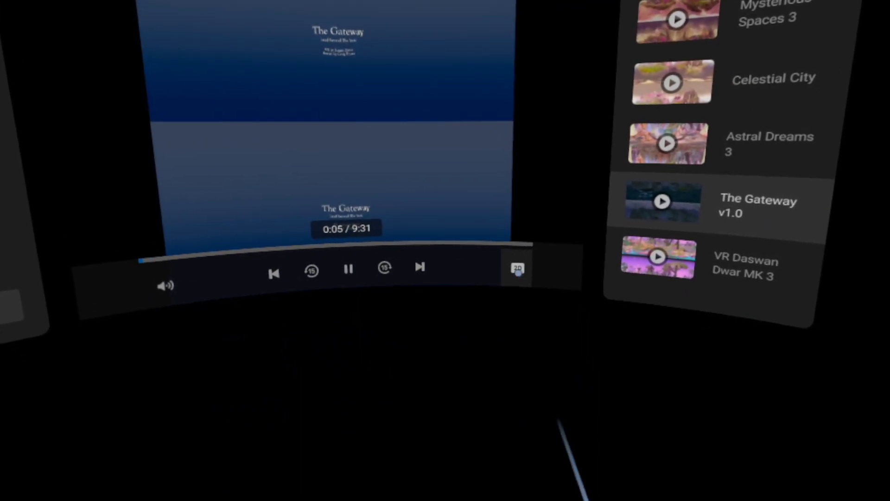
Step: Switch The Gateway v1.0's projection to 360 3D
{"action": "left_click", "coordinate": [517, 269]}
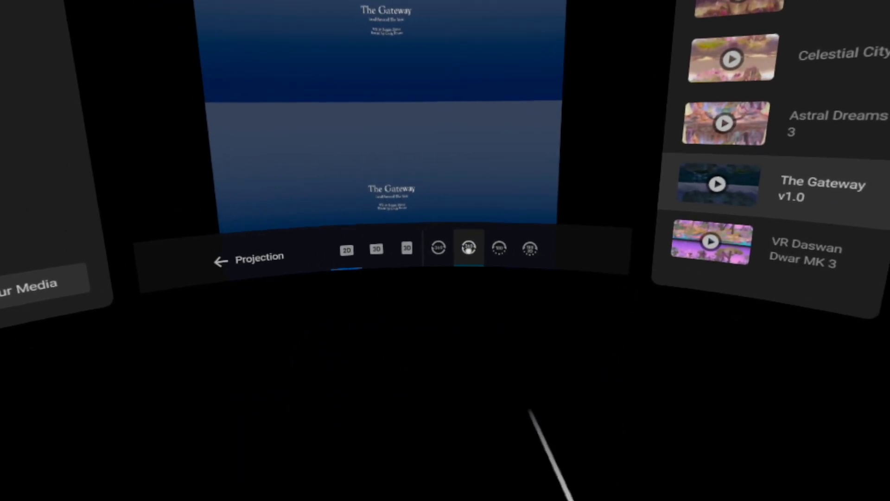
{"action": "left_click", "coordinate": [483, 254]}
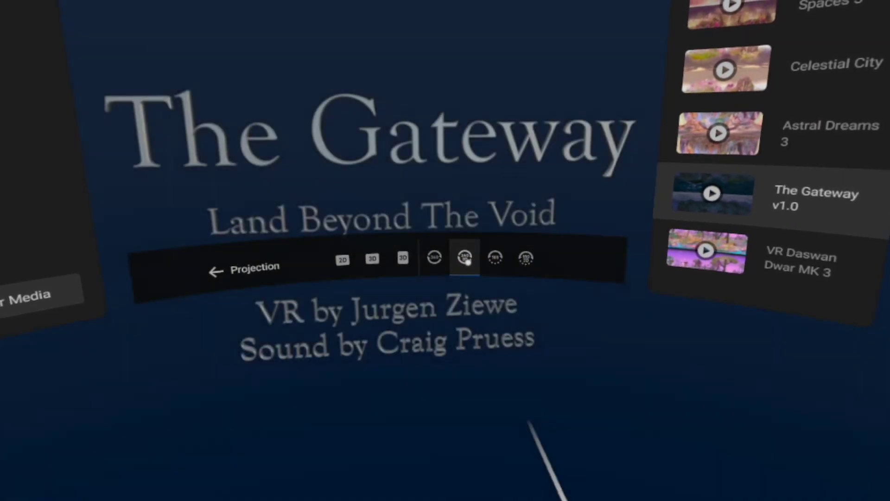